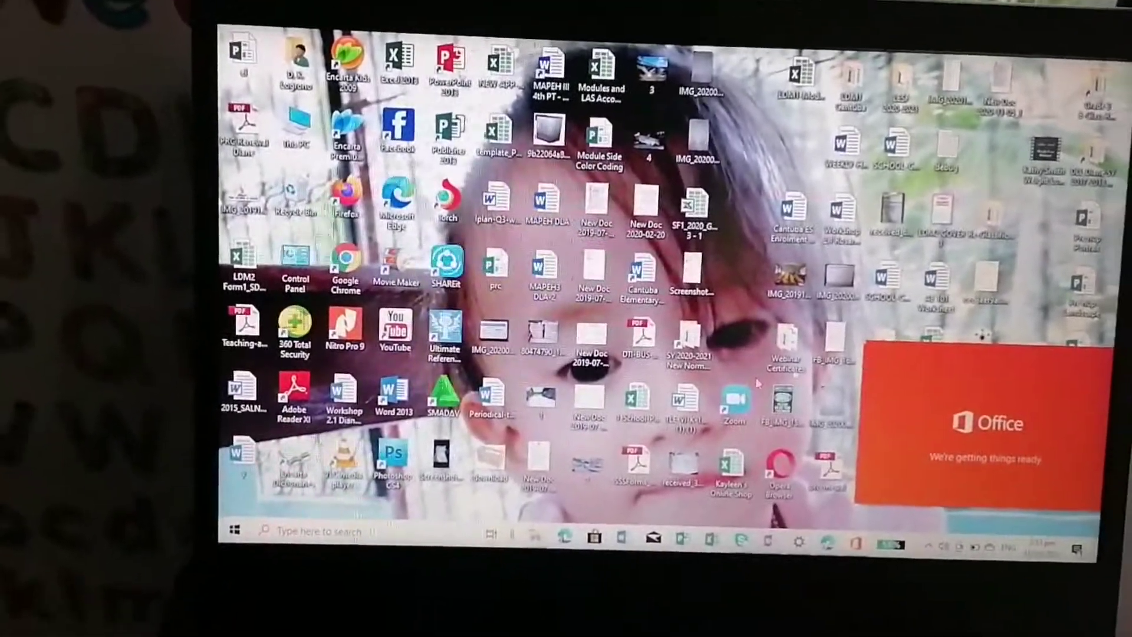
Step: Bring up Windows Start search to look for the Camera app
key("super+s")
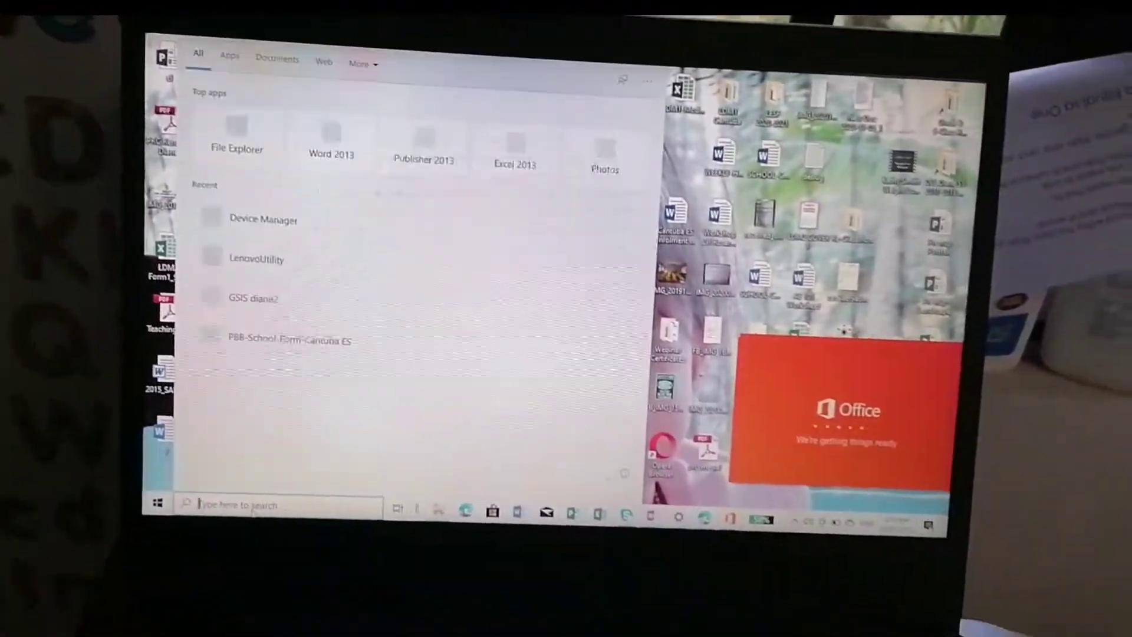
type("camer")
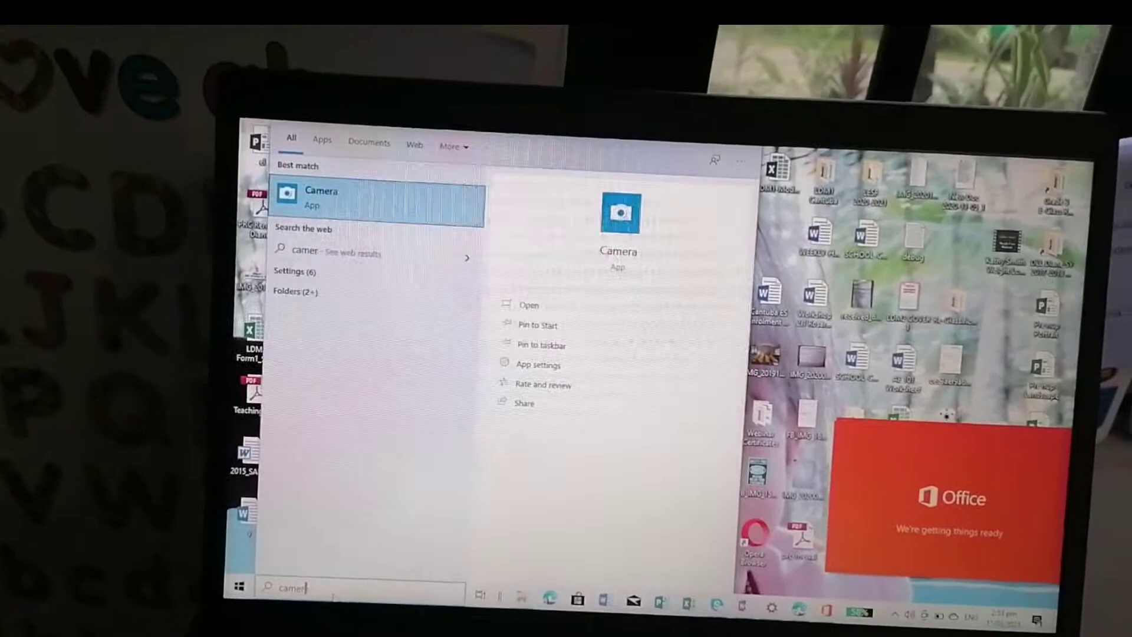
type("a")
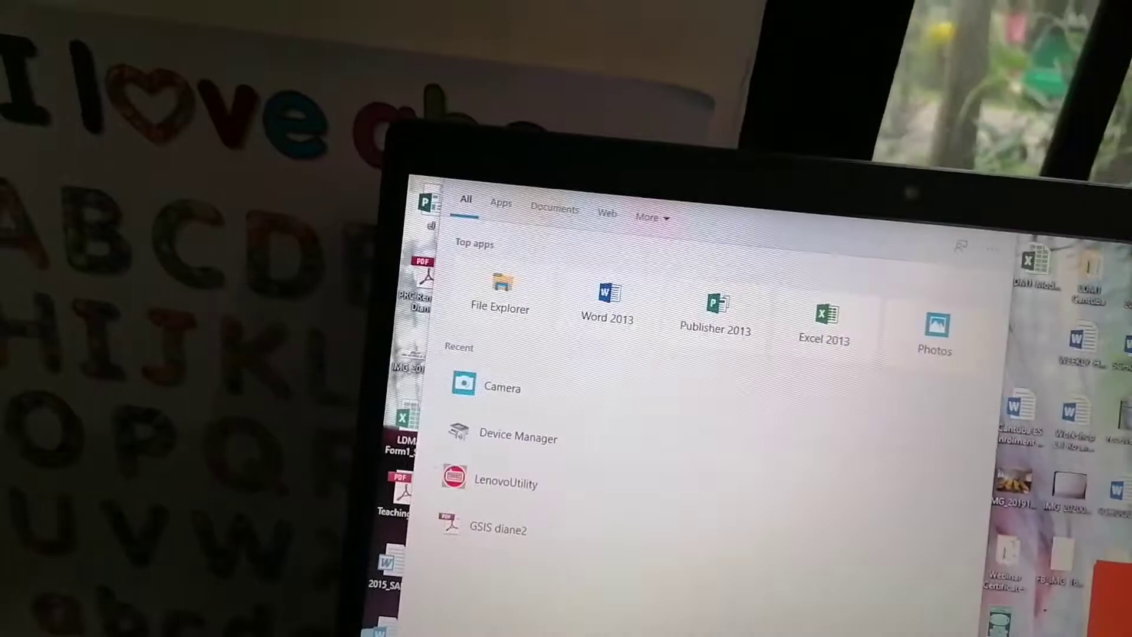
type("dev")
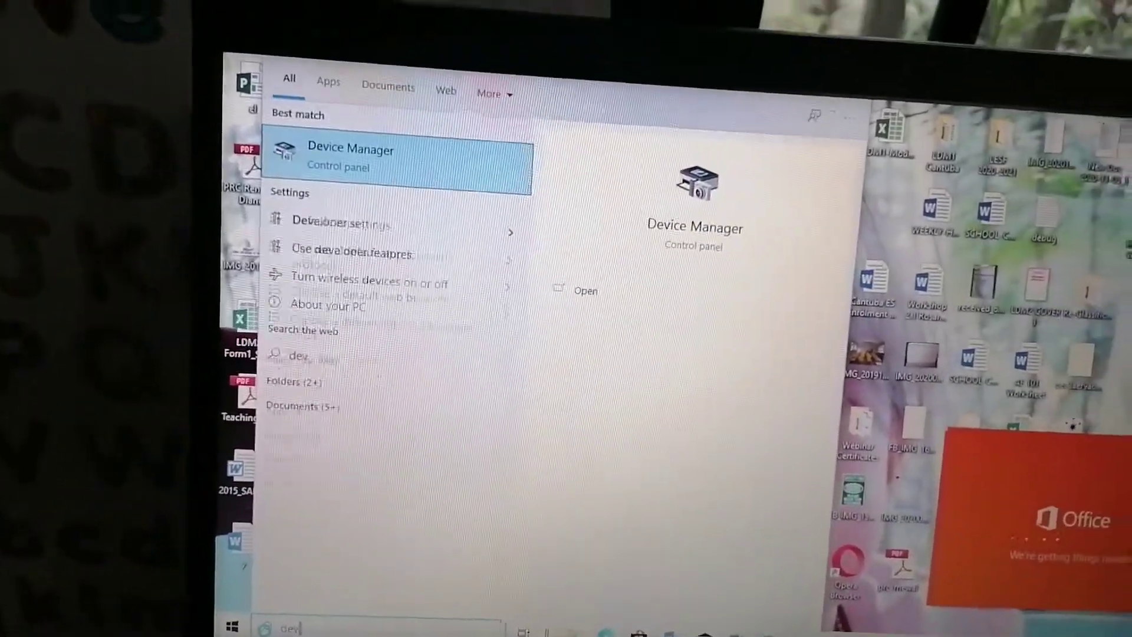
type("ice")
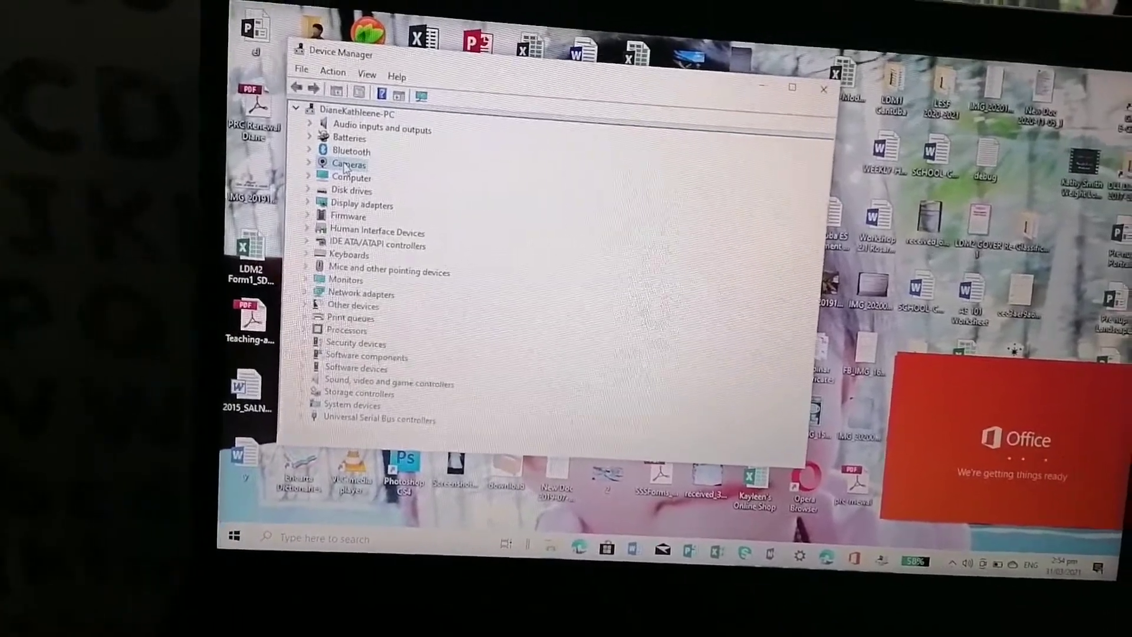
Step: Expand Cameras and bring up the Integrated Camera's context menu for Properties
double_click(348, 166)
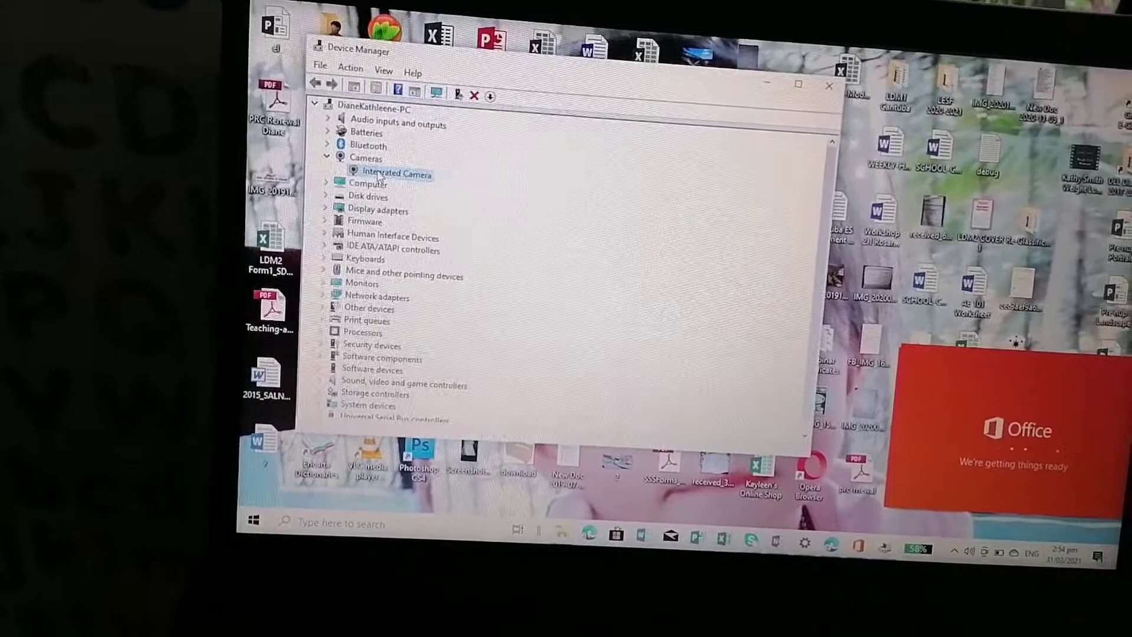
right_click(389, 173)
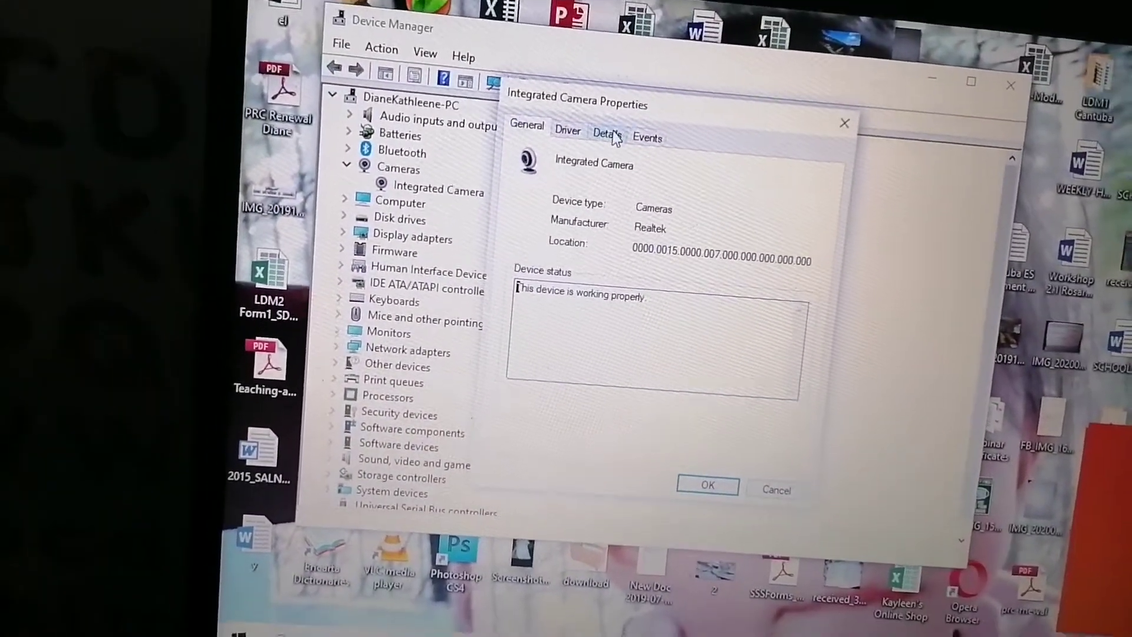
Step: Review the Integrated Camera's Driver, Details and Events information (Realtek, 24/03/2020, 10.0.19041.20138)
left_click(609, 114)
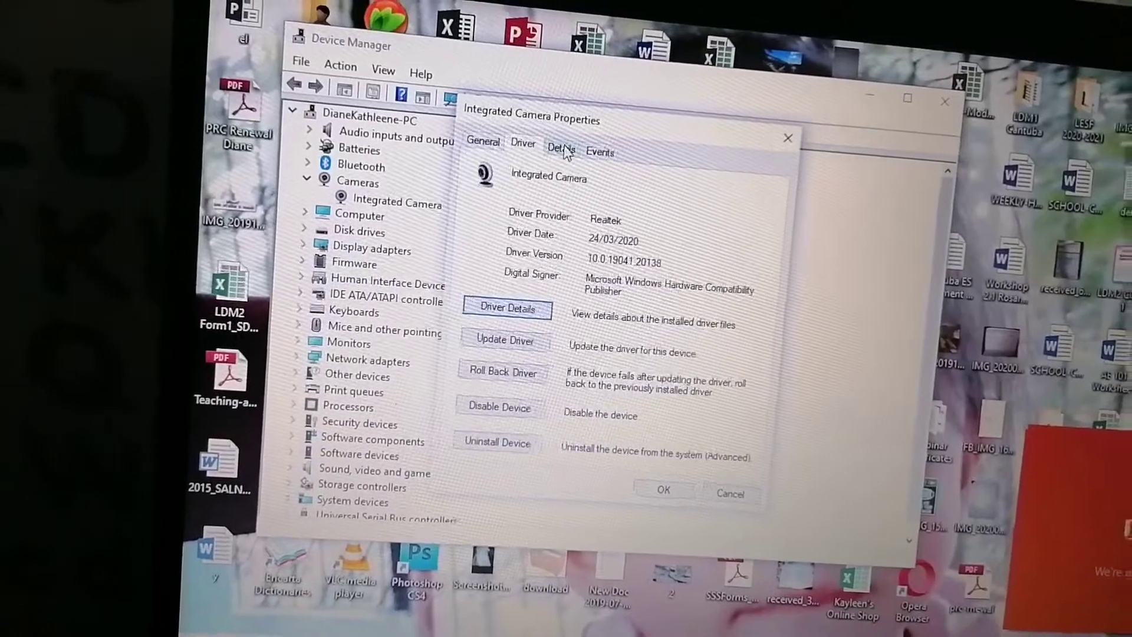
left_click(571, 109)
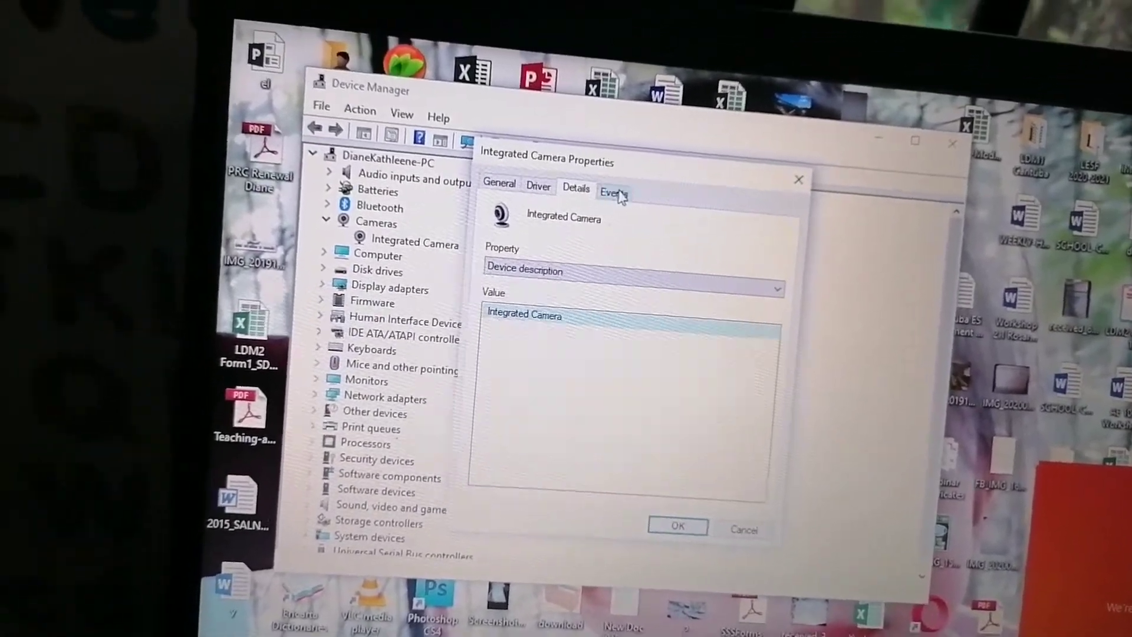
left_click(619, 195)
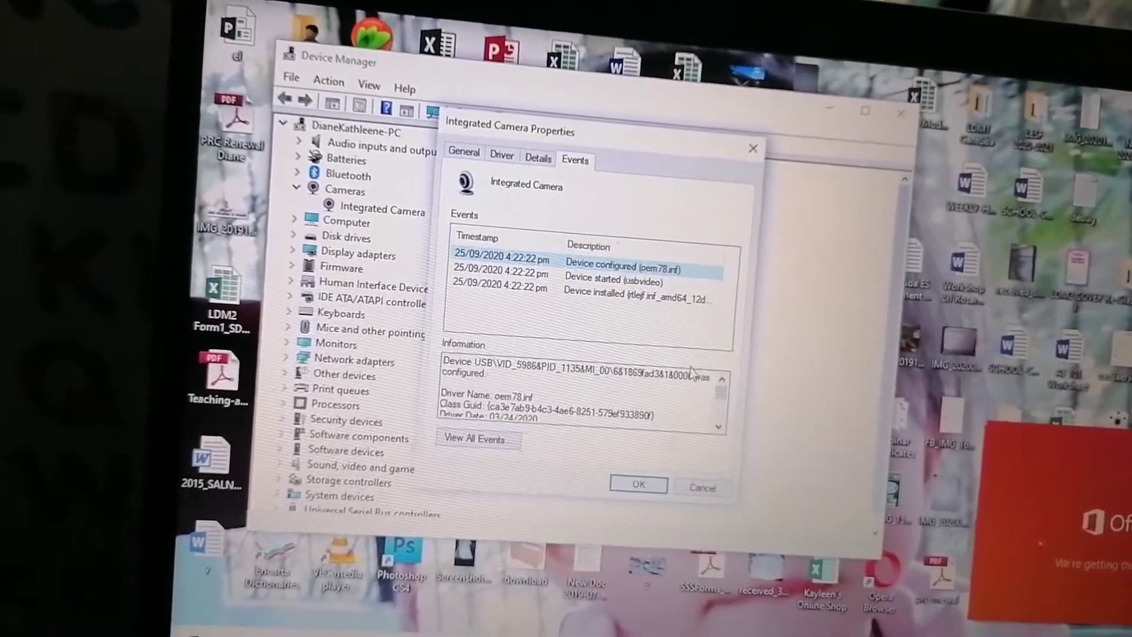
mouse_move(731, 394)
left_mouse_down()
mouse_move(729, 405)
mouse_move(727, 388)
left_mouse_up()
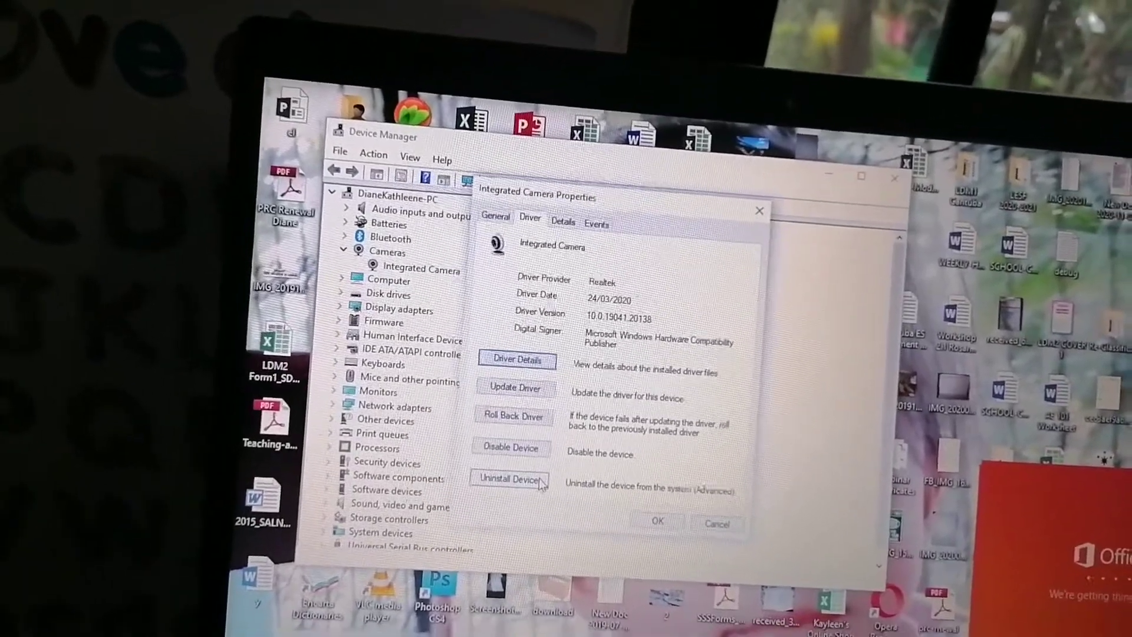
Step: Uninstall the Integrated Camera with 'Delete the driver software for this device' ticked
left_click(537, 479)
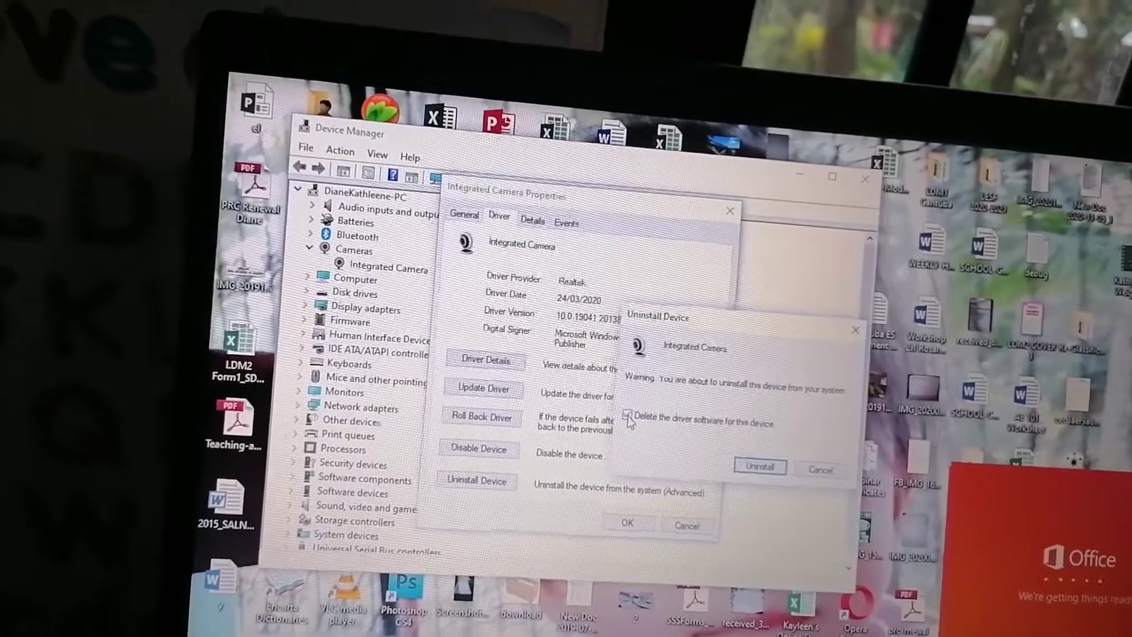
left_click(628, 419)
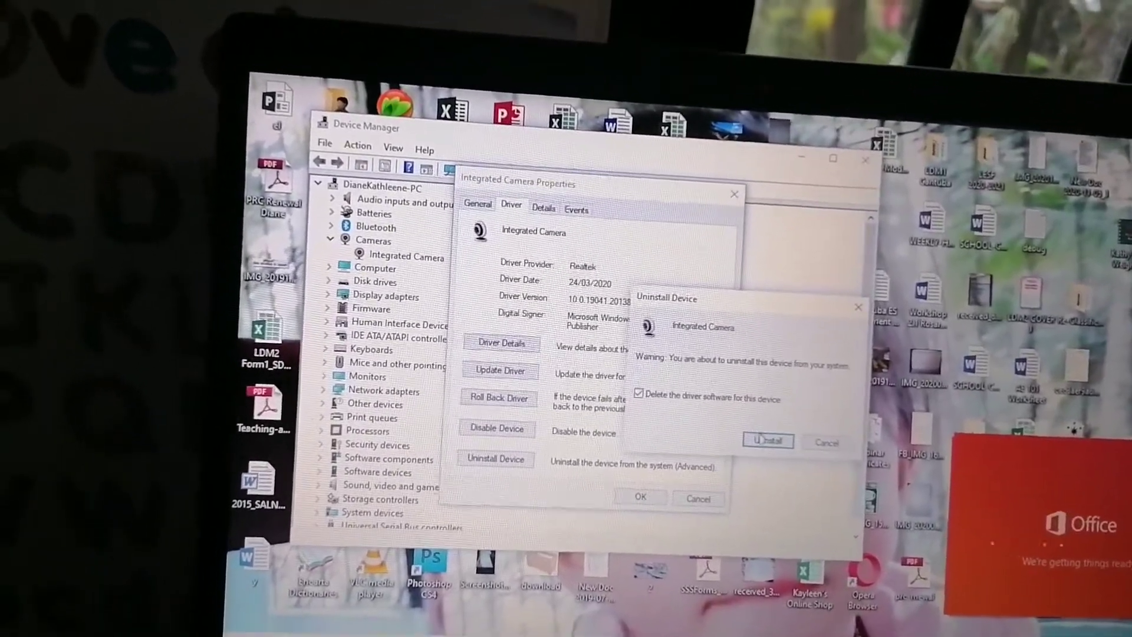
left_click(758, 433)
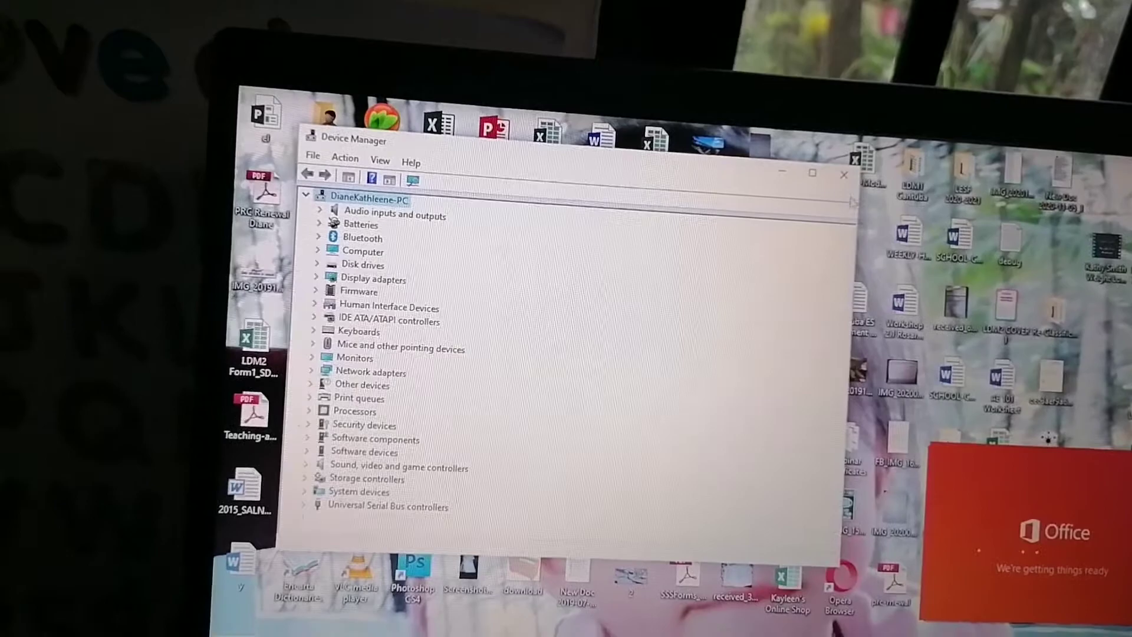
Step: Close Device Manager and bring up the Start menu to restart the laptop
left_click(834, 176)
left_click(201, 610)
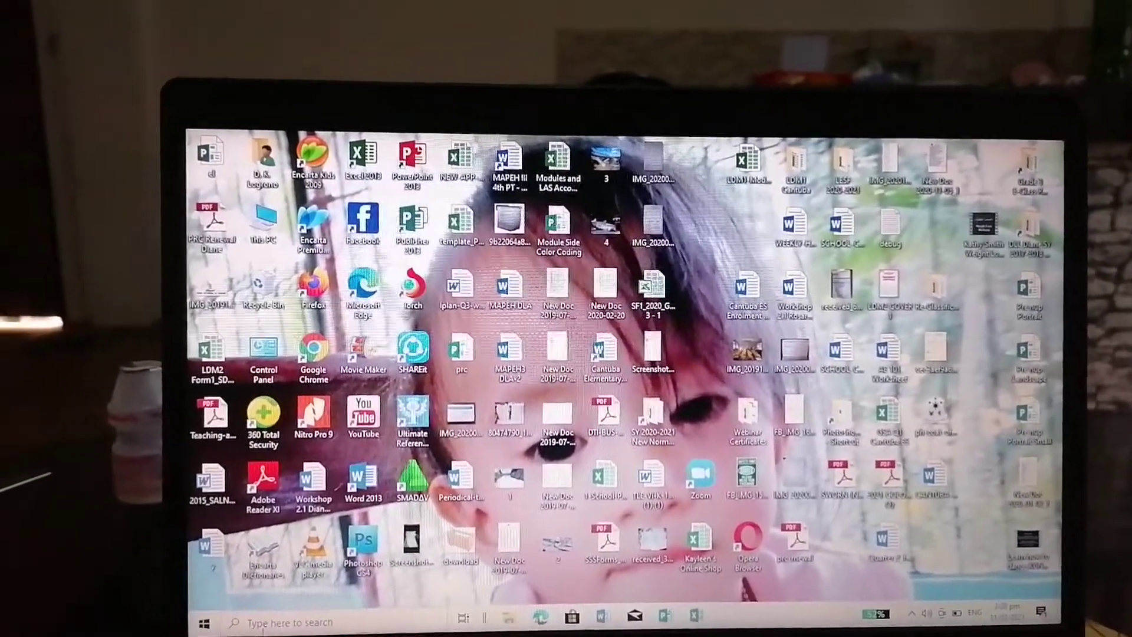
Step: Search for 'camera' and launch the Camera app, which shows a live webcam image
key("super+e")
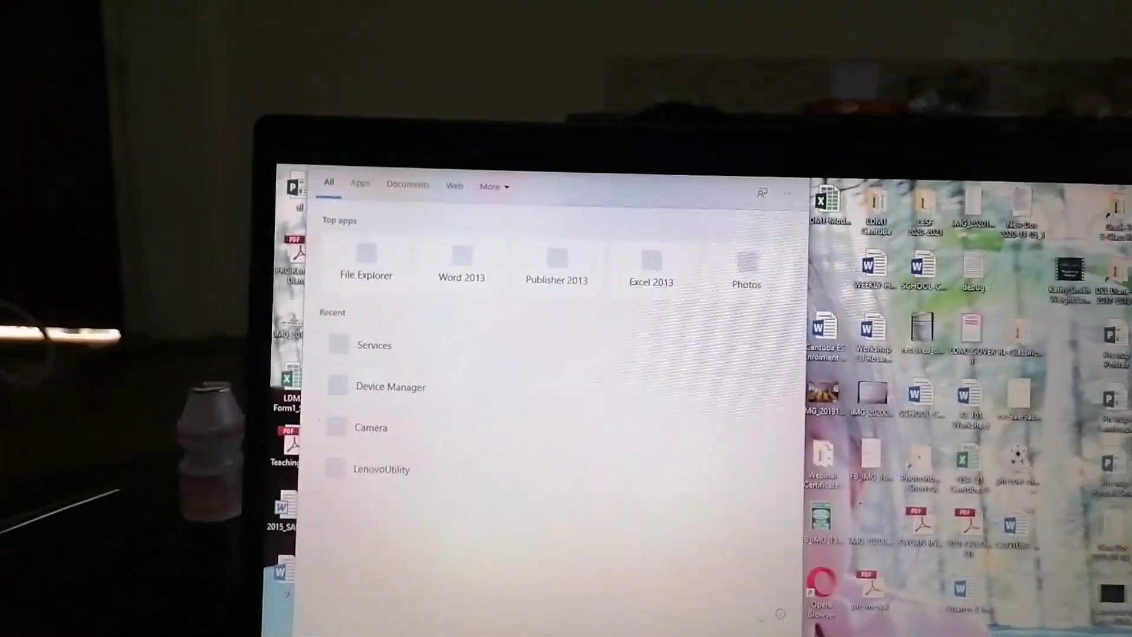
type("came")
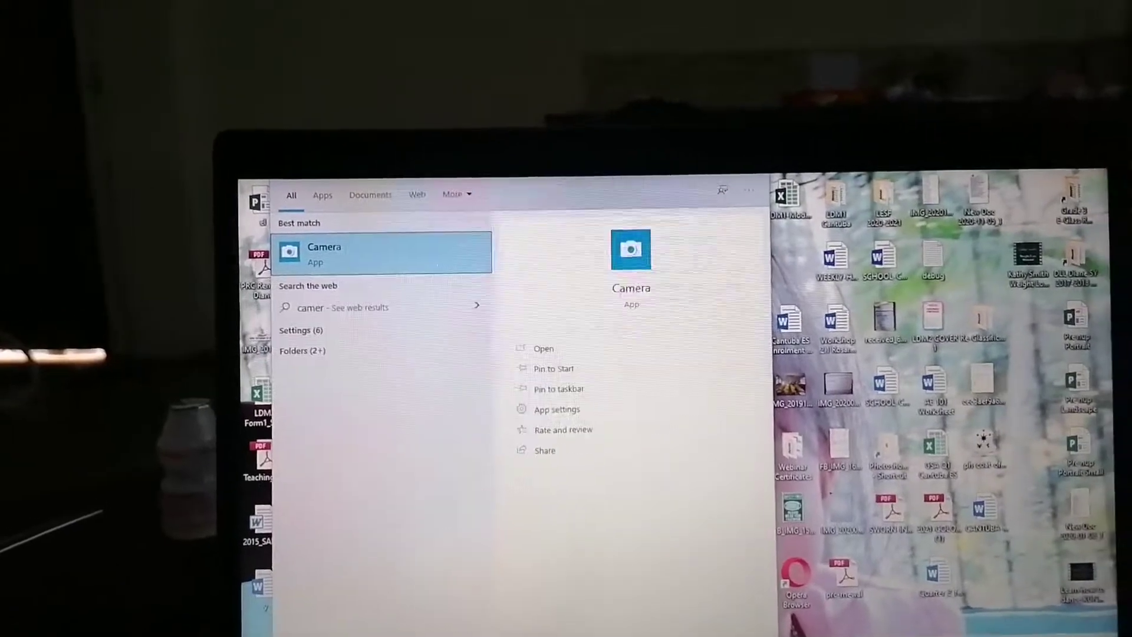
type("r")
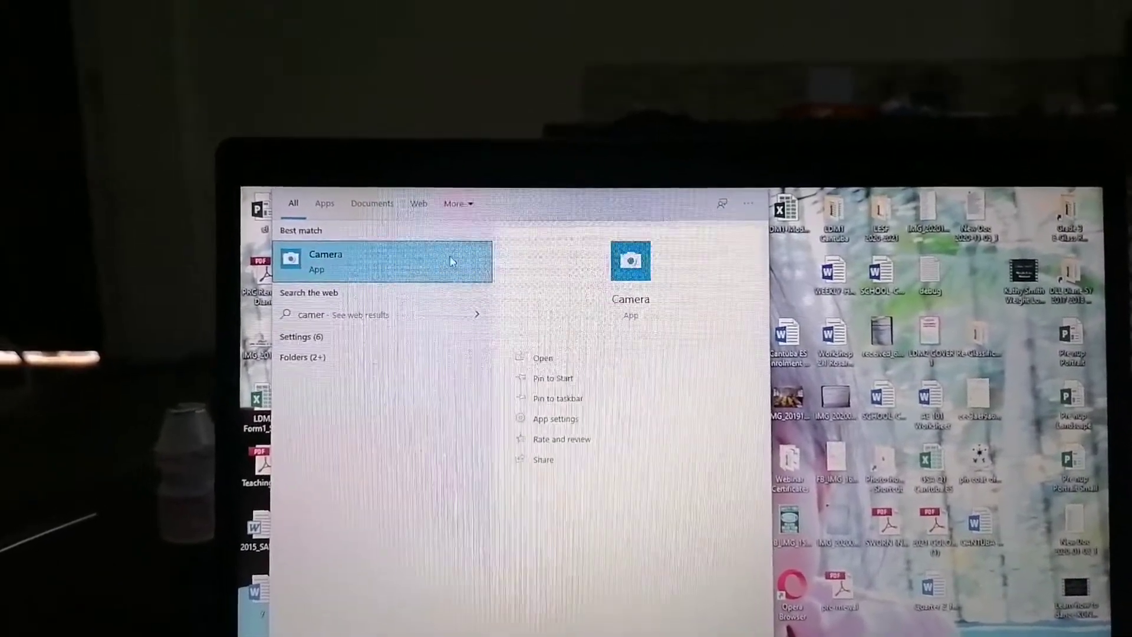
left_click(425, 252)
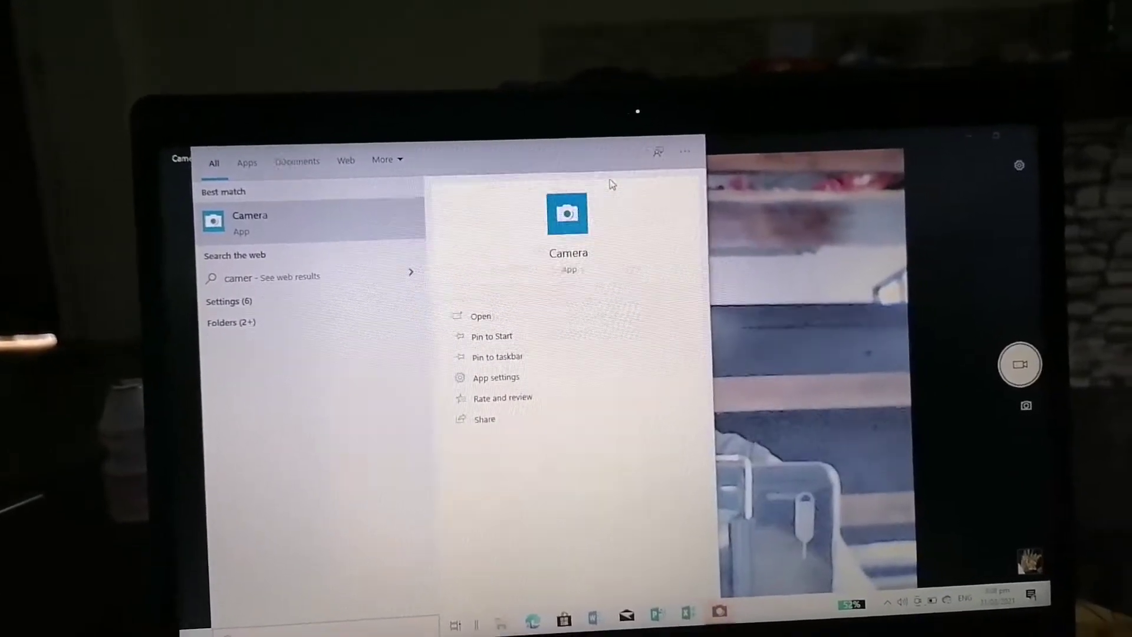
Step: Dismiss the search panel so the Camera app's live webcam preview is fully visible
left_click(877, 236)
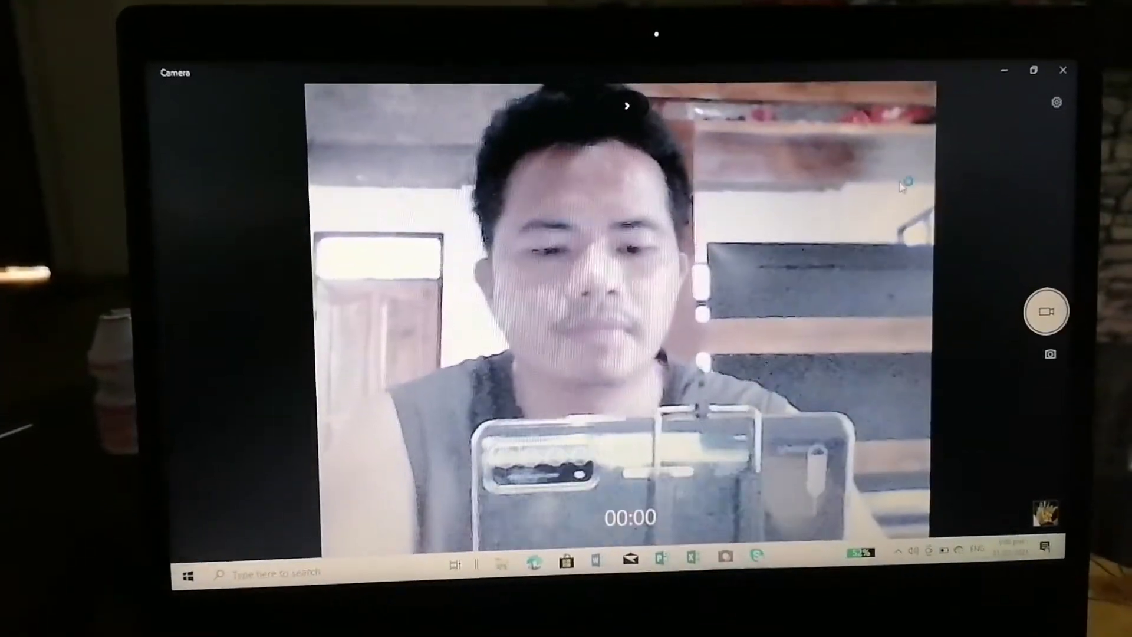